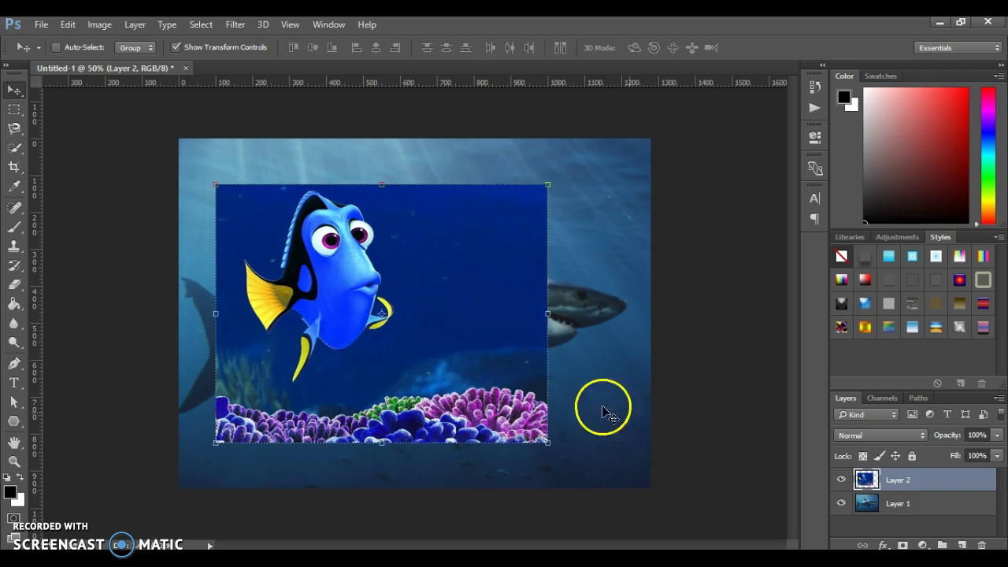
Toggle the visibility of Layer 2 and Layer 1 to examine what each layer contains
left_click(843, 480)
left_click(842, 503)
left_click(842, 504)
left_click(842, 503)
left_click(842, 480)
left_click(842, 480)
left_click(842, 479)
left_click(841, 504)
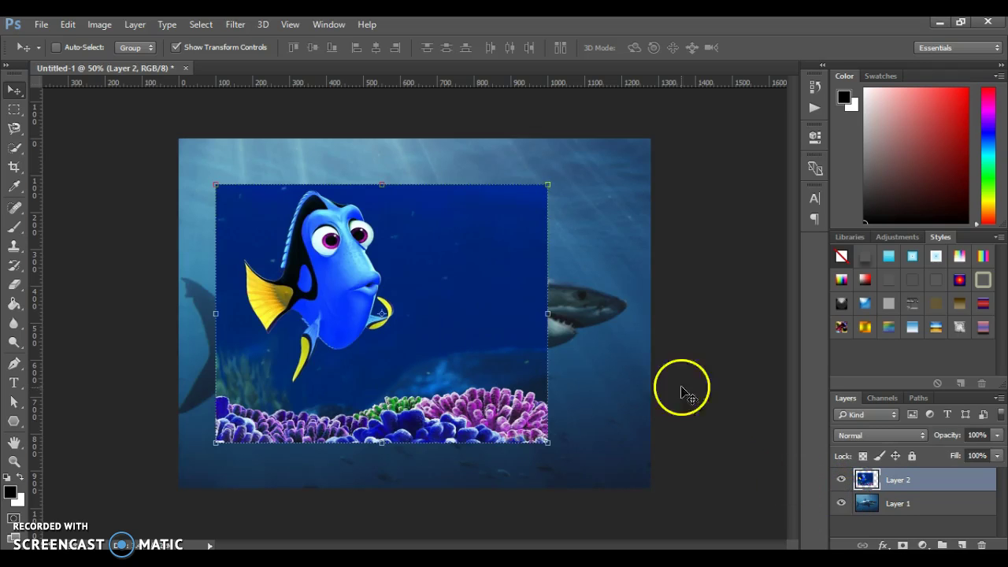
Scale the fish image on Layer 2 to about 65% and place it below the shark's head, overlapping the canvas corner
left_click_drag(388, 260, 442, 259)
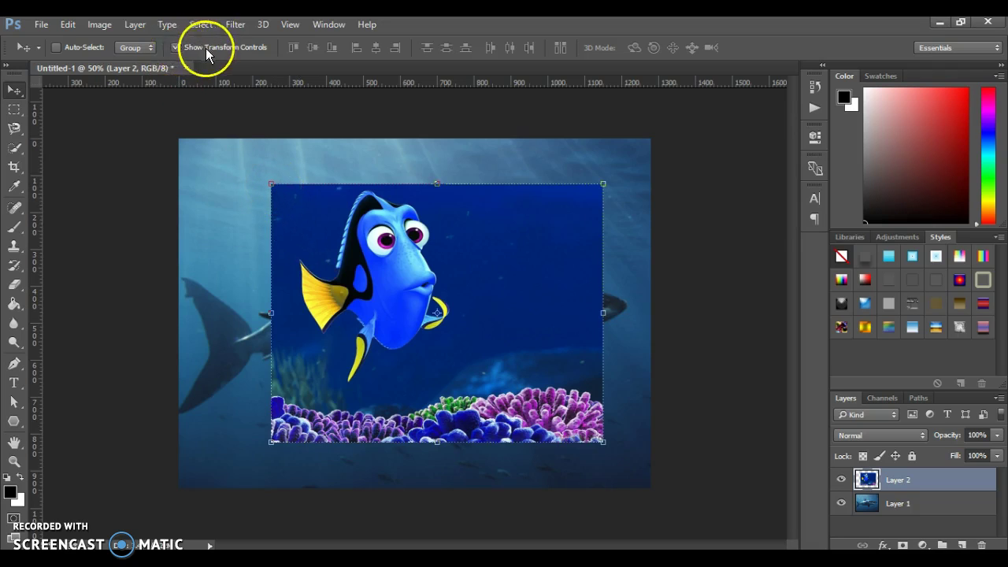
left_click_drag(272, 183, 385, 293)
left_click_drag(488, 331, 575, 402)
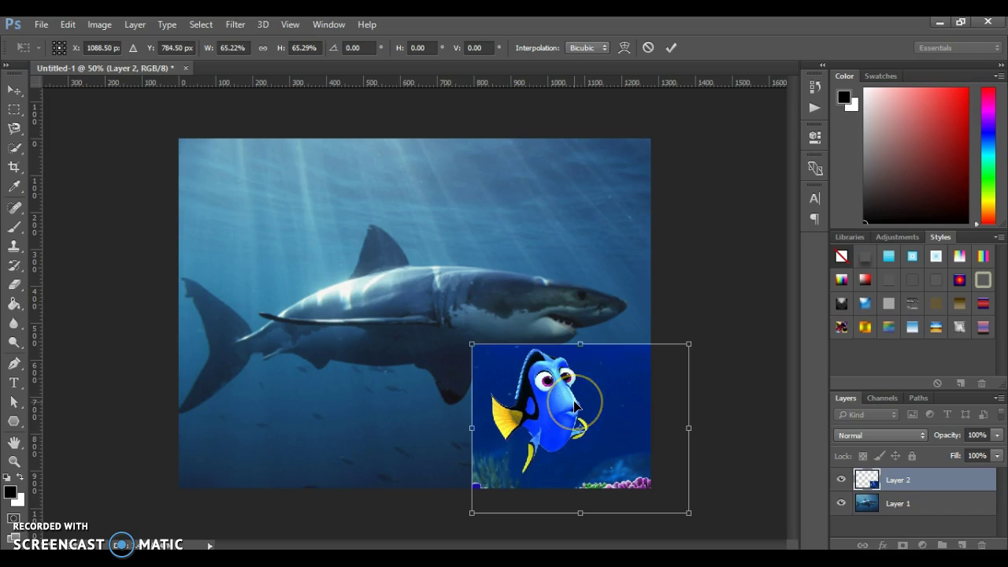
left_click(671, 50)
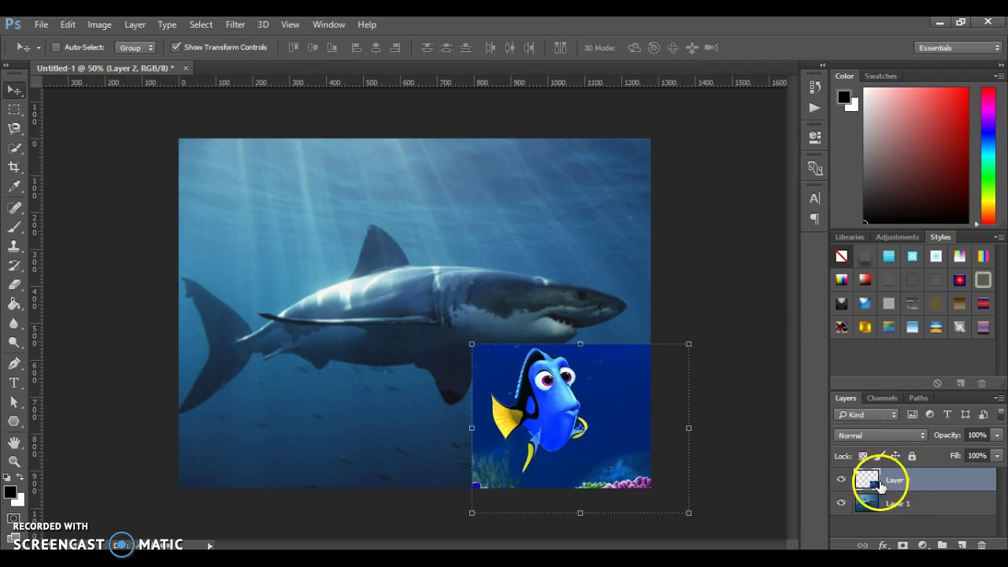
Add a layer mask to Layer 2 and paint out the fish's surrounding background in black with a 123 px, 0% hardness brush
left_click(903, 544)
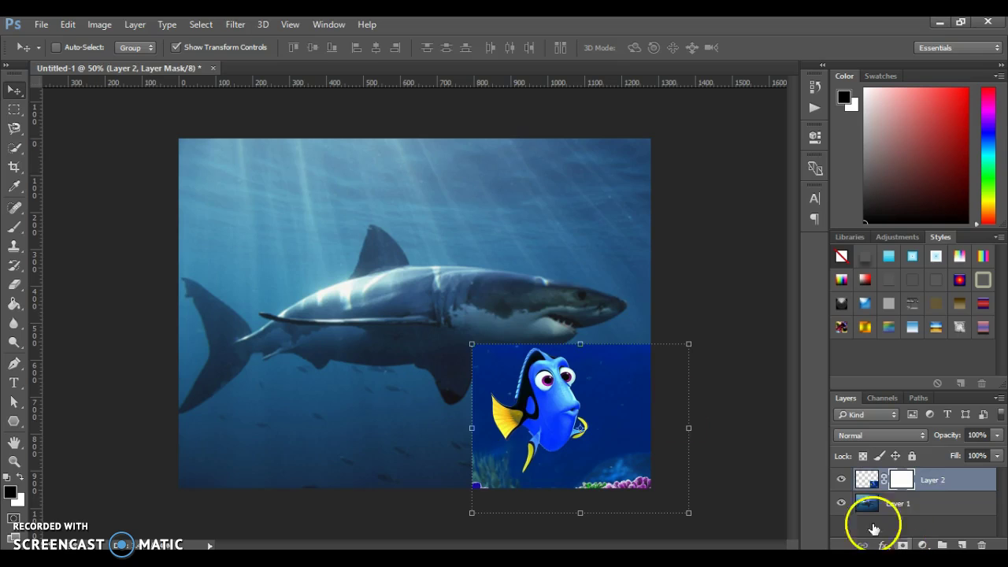
left_click(18, 230)
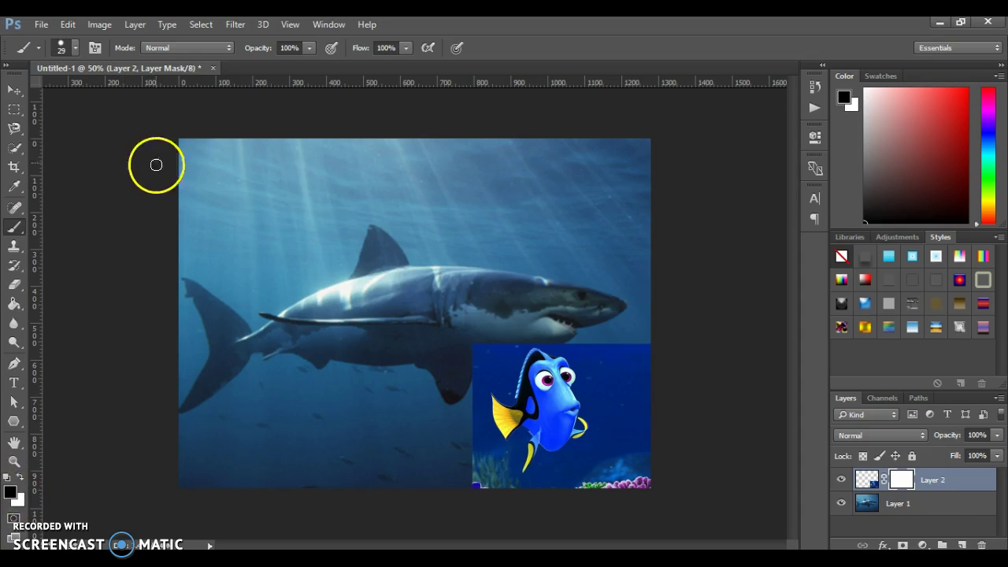
left_click(75, 49)
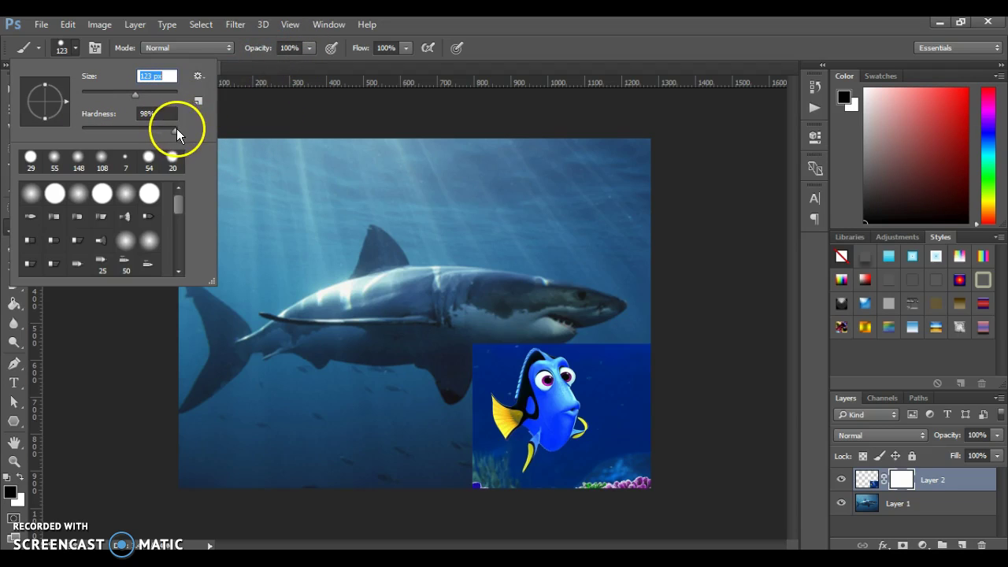
left_click_drag(175, 130, 128, 134)
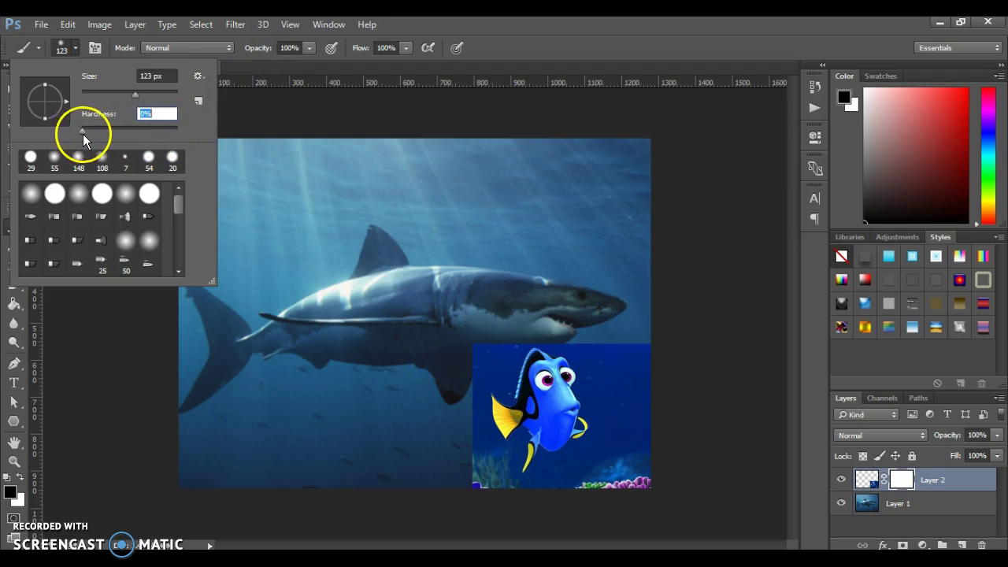
left_click(467, 337)
mouse_move(467, 337)
left_mouse_down()
mouse_move(495, 324)
mouse_move(636, 345)
mouse_move(675, 496)
mouse_move(642, 375)
mouse_move(645, 471)
mouse_move(582, 496)
mouse_move(608, 490)
mouse_move(444, 504)
mouse_move(496, 481)
mouse_move(439, 469)
mouse_move(456, 467)
mouse_move(482, 318)
mouse_move(475, 352)
mouse_move(530, 332)
mouse_move(514, 341)
mouse_move(584, 332)
mouse_move(652, 370)
mouse_move(607, 371)
mouse_move(622, 457)
left_mouse_up()
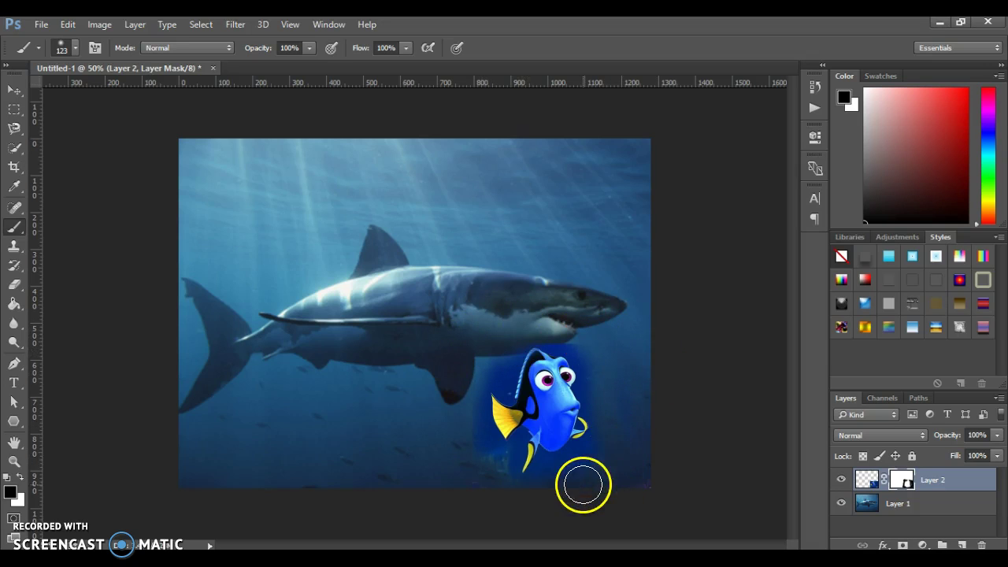
Refine the mask close to the fish's outline by painting out the remaining blue background with a soft 52 px brush
left_click(13, 461)
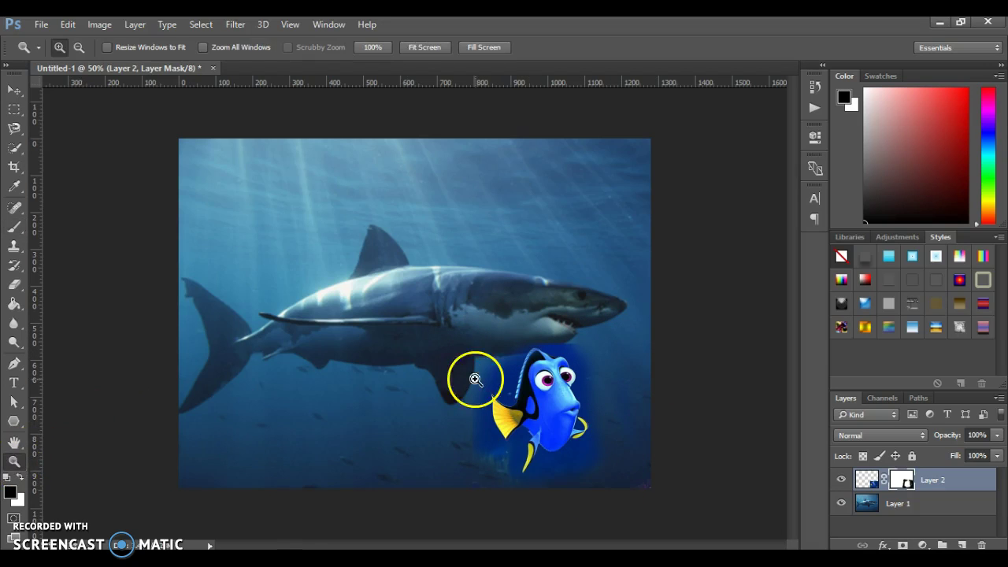
left_click(524, 381)
left_click(540, 381)
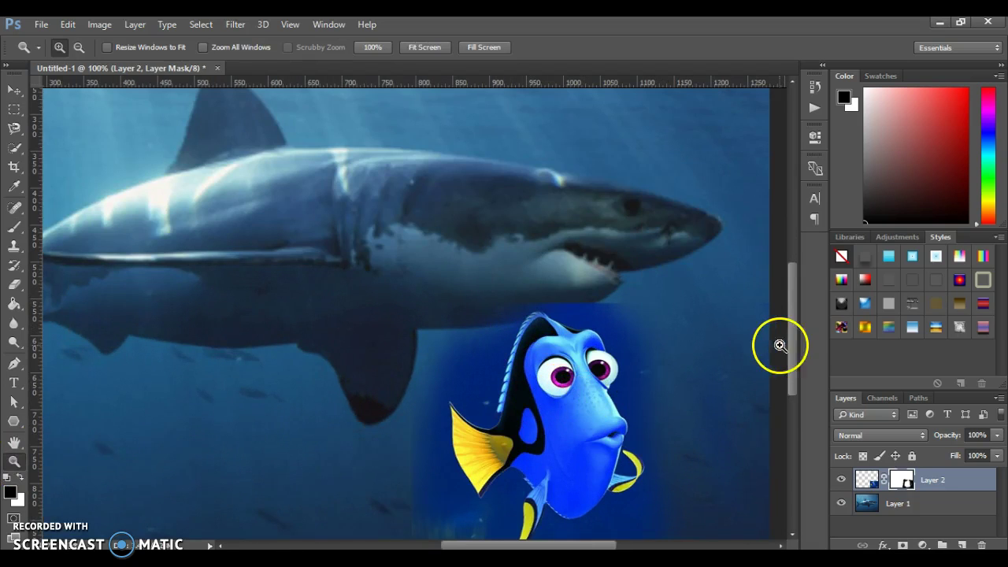
left_click_drag(792, 349, 791, 388)
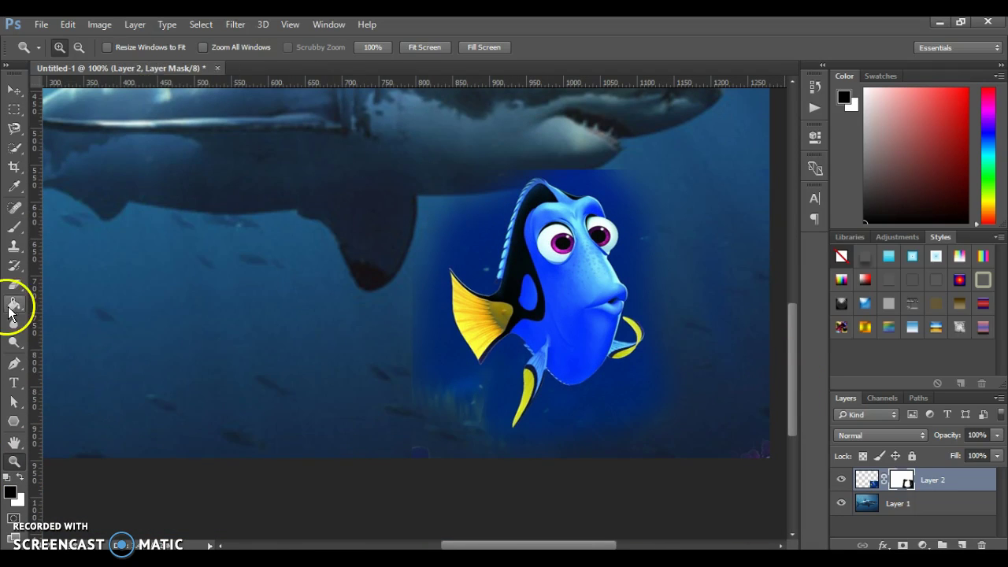
left_click(15, 227)
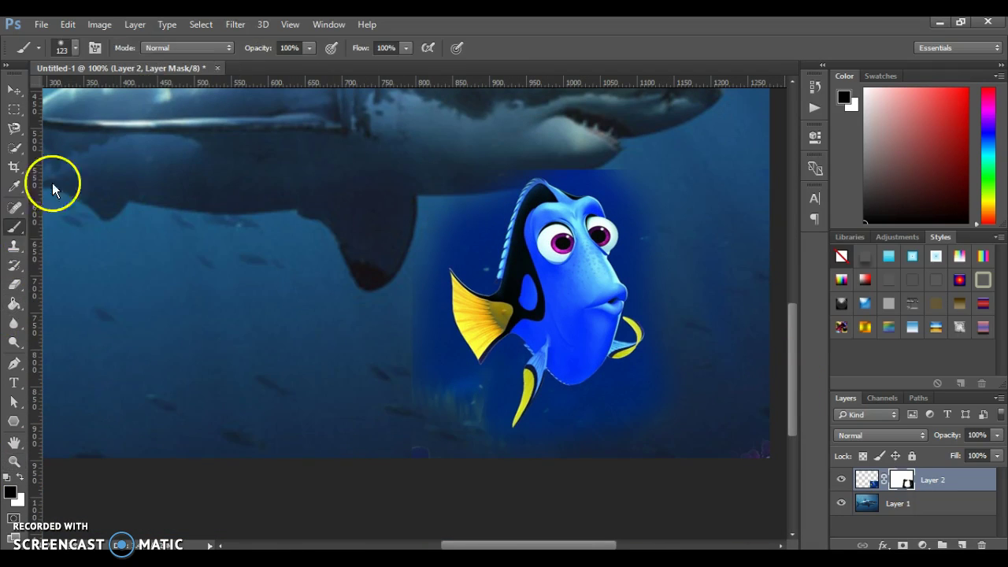
left_click(75, 48)
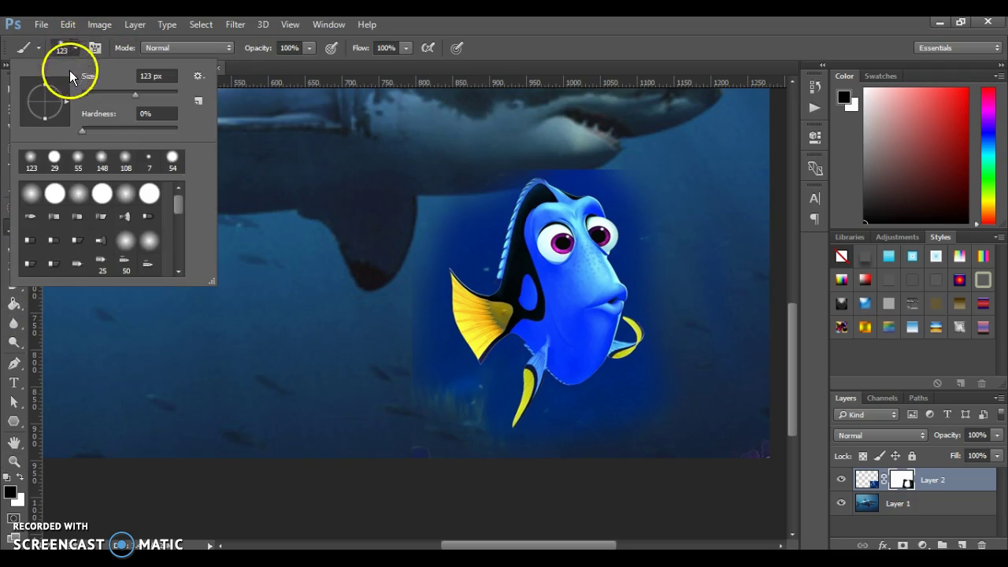
left_click(106, 99)
mouse_move(418, 352)
left_mouse_down()
mouse_move(404, 278)
mouse_move(416, 283)
mouse_move(428, 349)
mouse_move(433, 330)
mouse_move(460, 391)
mouse_move(439, 339)
mouse_move(457, 406)
mouse_move(475, 409)
mouse_move(486, 389)
mouse_move(405, 407)
mouse_move(491, 385)
mouse_move(508, 363)
mouse_move(462, 468)
mouse_move(507, 386)
mouse_move(489, 457)
mouse_move(552, 407)
mouse_move(514, 449)
mouse_move(571, 438)
mouse_move(583, 422)
mouse_move(574, 407)
mouse_move(624, 393)
mouse_move(562, 437)
mouse_move(651, 410)
mouse_move(555, 445)
mouse_move(669, 398)
mouse_move(623, 385)
mouse_move(670, 373)
mouse_move(627, 379)
mouse_move(658, 367)
mouse_move(621, 179)
mouse_move(513, 159)
mouse_move(479, 258)
mouse_move(440, 184)
mouse_move(449, 246)
mouse_move(547, 143)
mouse_move(566, 173)
mouse_move(591, 175)
mouse_move(628, 200)
mouse_move(631, 283)
mouse_move(646, 297)
mouse_move(610, 405)
mouse_move(536, 408)
mouse_move(476, 309)
mouse_move(472, 270)
mouse_move(454, 254)
mouse_move(432, 277)
mouse_move(445, 355)
mouse_move(428, 261)
mouse_move(515, 193)
mouse_move(470, 241)
mouse_move(475, 252)
mouse_move(574, 194)
mouse_move(632, 234)
mouse_move(638, 257)
mouse_move(622, 196)
mouse_move(572, 401)
mouse_move(554, 418)
mouse_move(503, 419)
mouse_move(463, 368)
mouse_move(474, 394)
left_mouse_up()
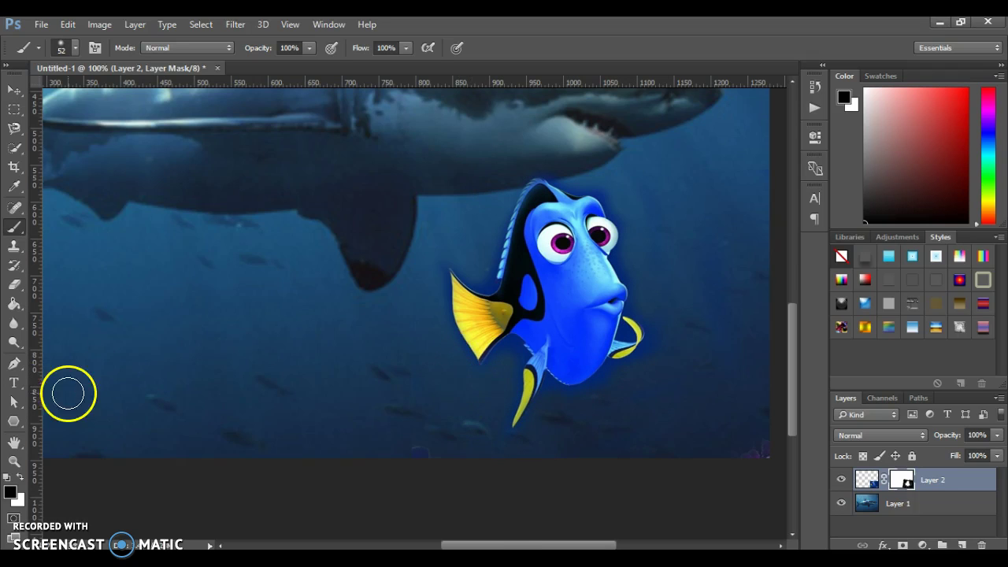
Add a Hue/Saturation adjustment layer above Layer 2, using the previous layer to create a clipping mask
left_click(14, 461)
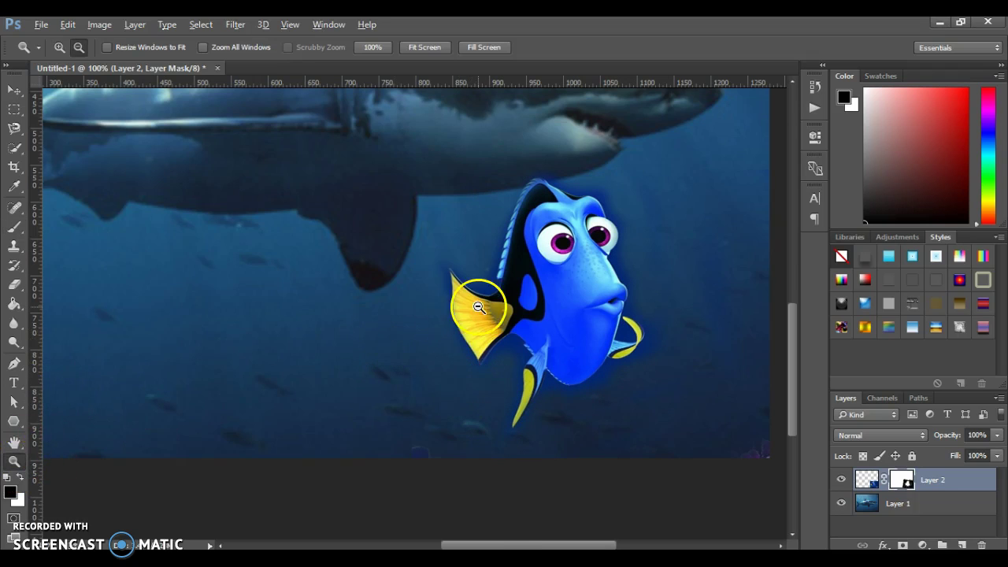
left_click(504, 268, "alt")
left_click(471, 214, "alt")
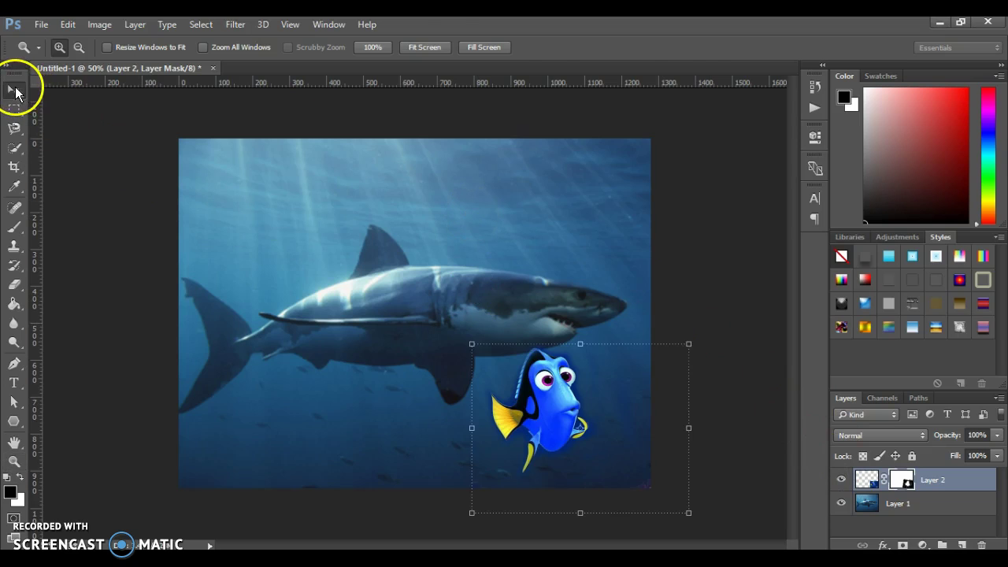
left_click(15, 93)
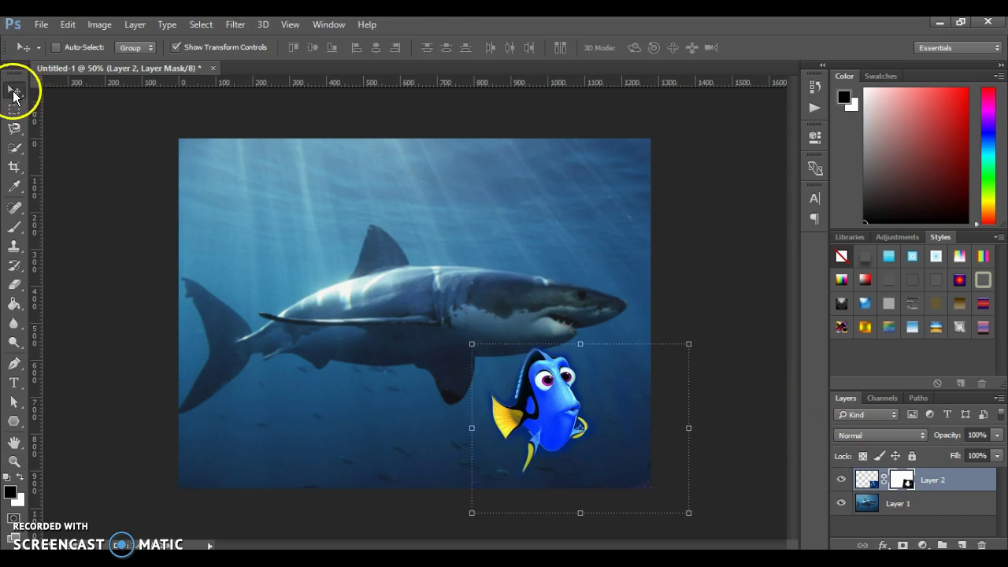
left_click(866, 479)
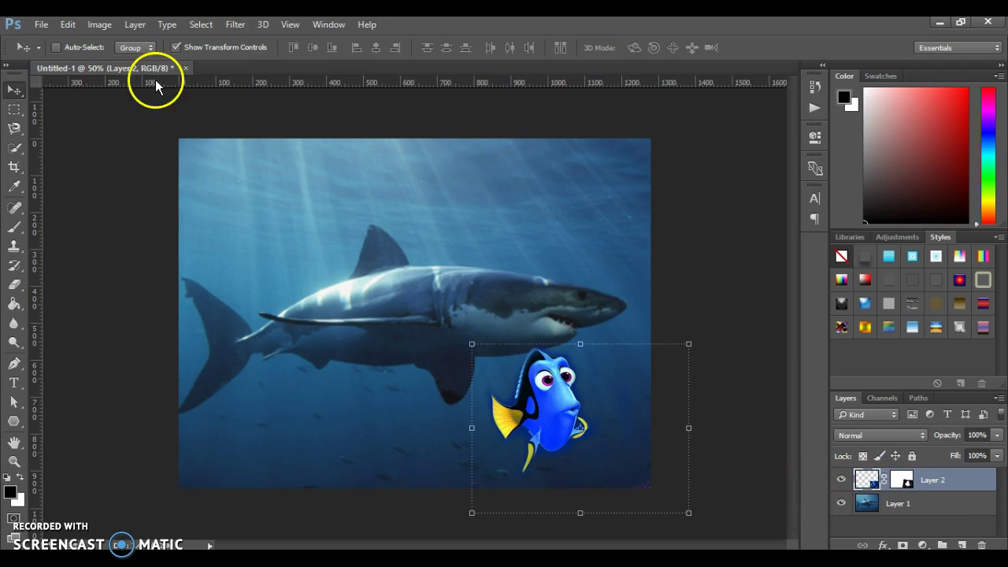
left_click(136, 25)
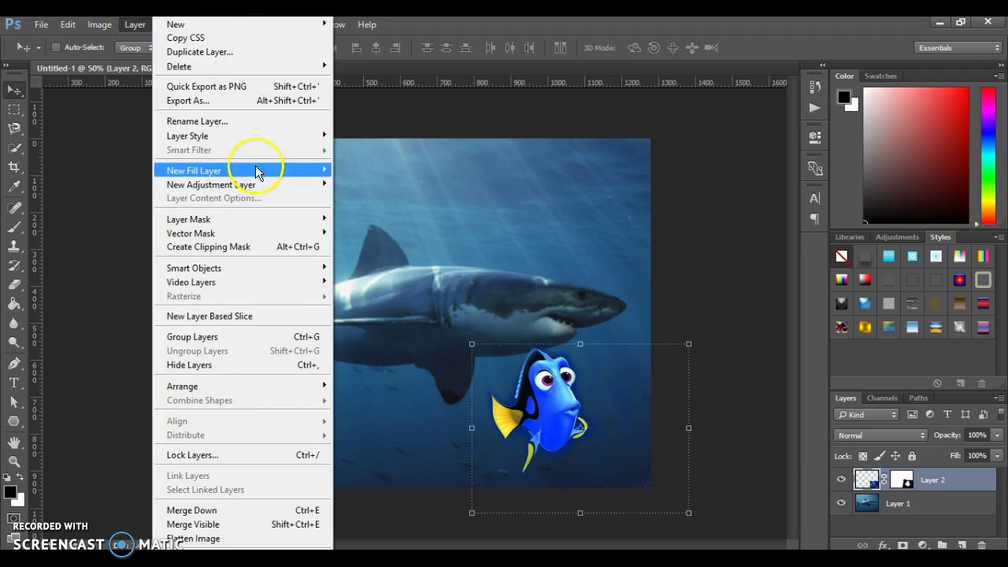
mouse_move(241, 195)
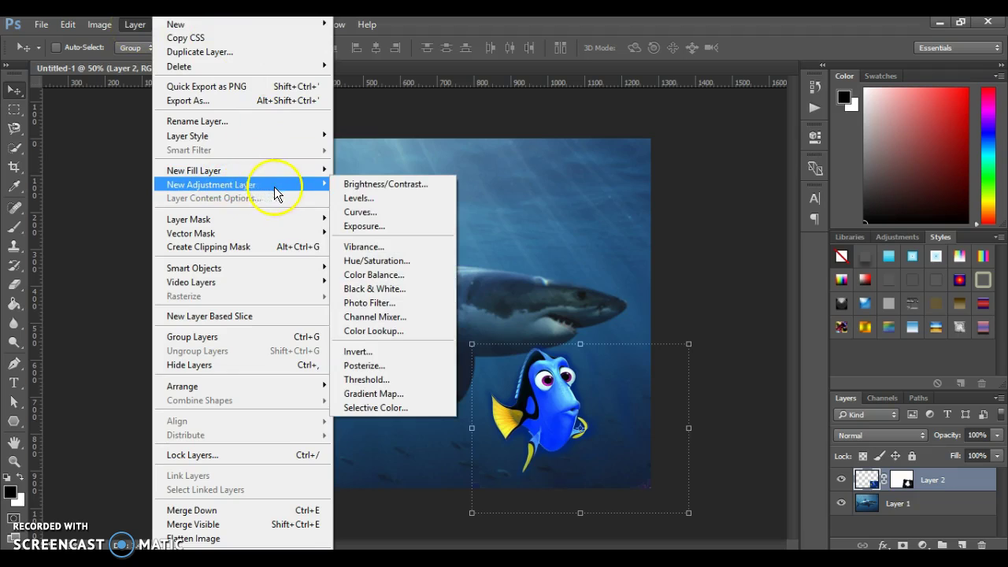
left_click(389, 263)
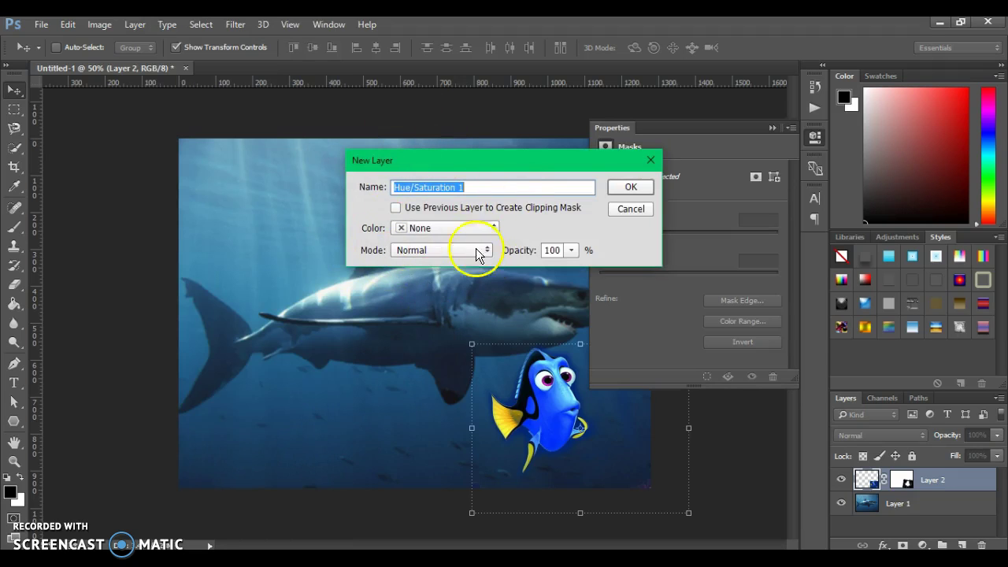
left_click(396, 207)
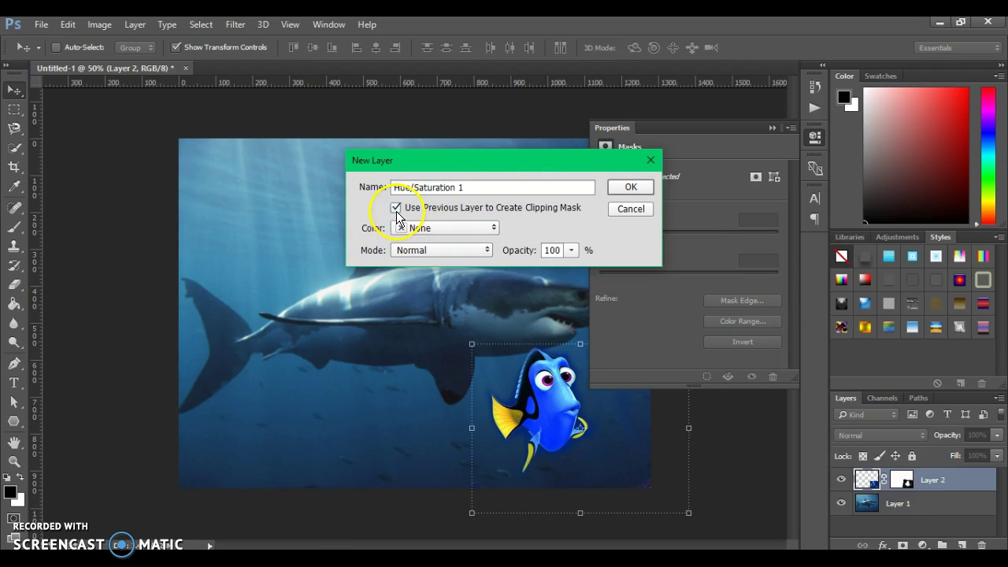
left_click(620, 188)
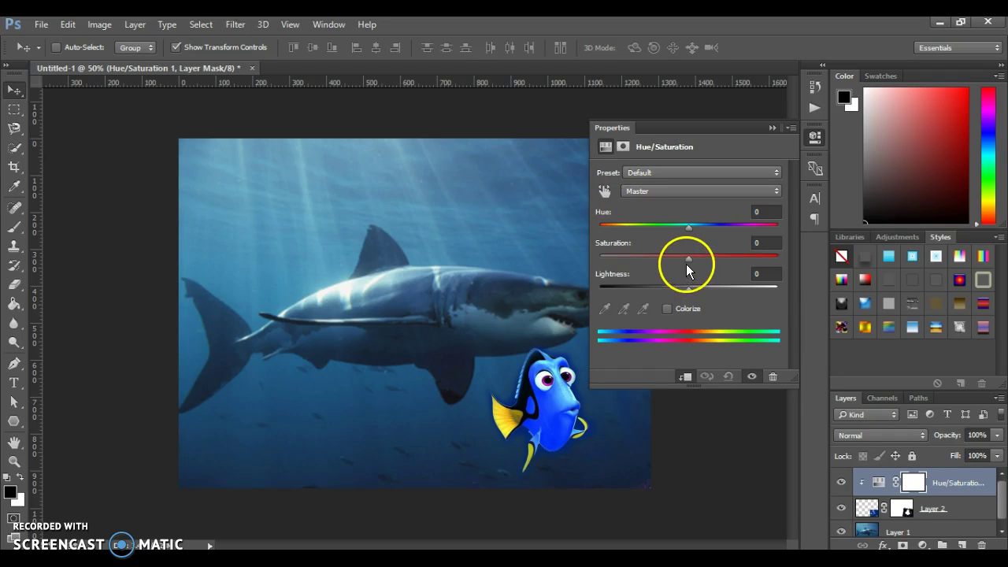
Set the adjustment layer's Saturation to -58 and Lightness to -36, and compare the fish with and without the adjustment
left_click_drag(687, 259, 664, 261)
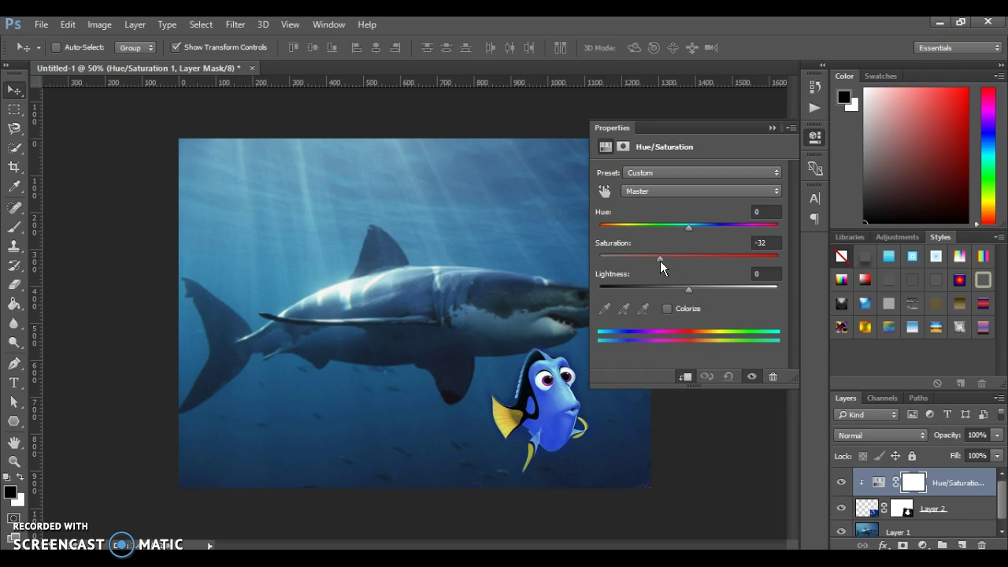
left_click_drag(657, 260, 660, 259)
left_click_drag(688, 290, 669, 293)
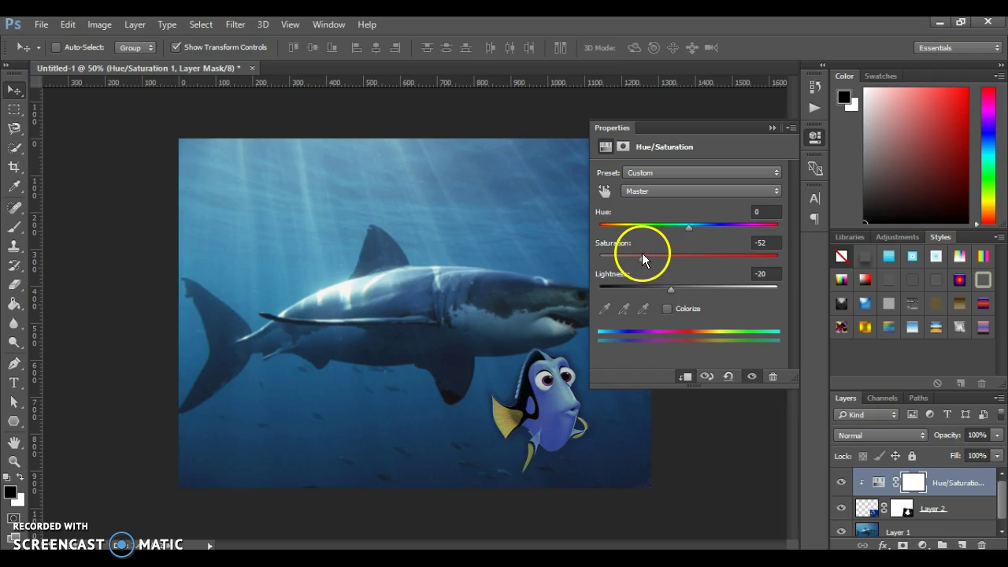
left_click_drag(675, 289, 658, 288)
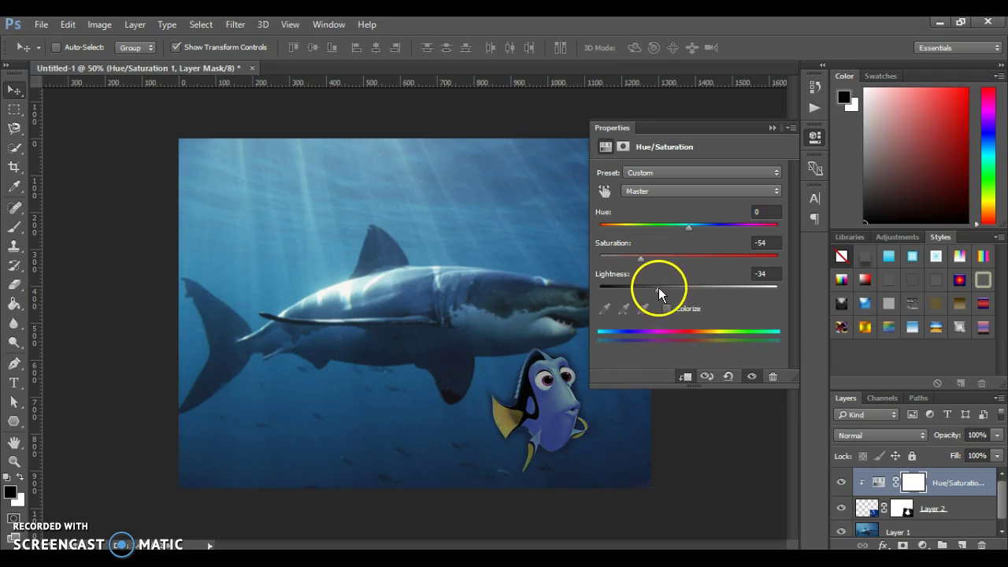
left_click_drag(652, 250, 658, 294)
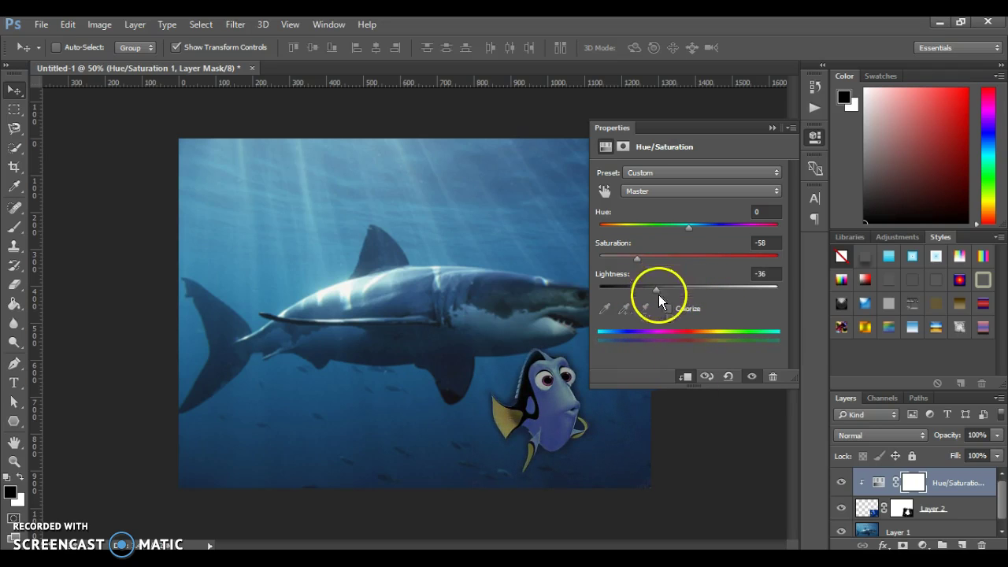
left_click(752, 378)
left_click(752, 378)
Move the fish on Layer 2 slightly right and down, away from the shark's underside
left_click(773, 129)
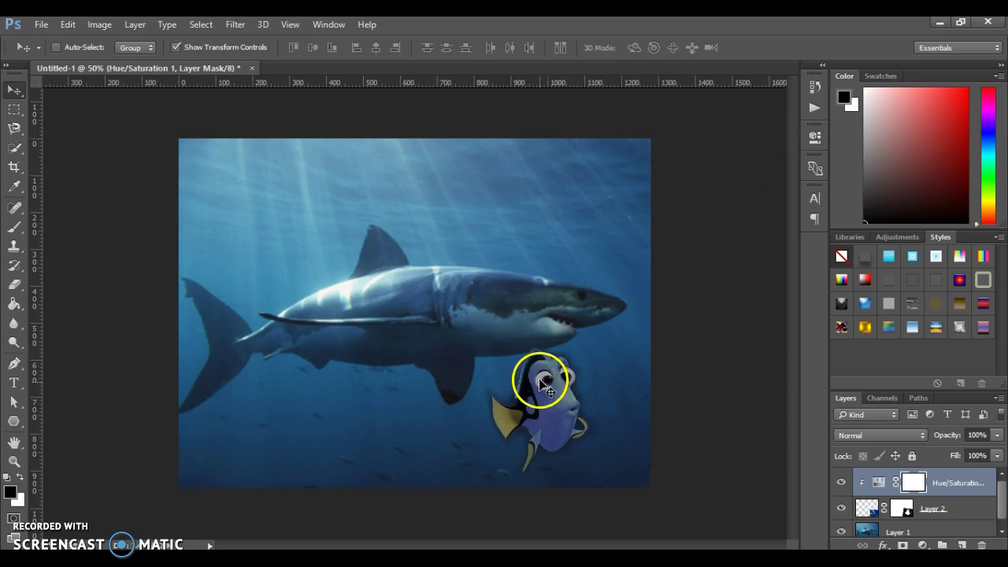
left_click(867, 505)
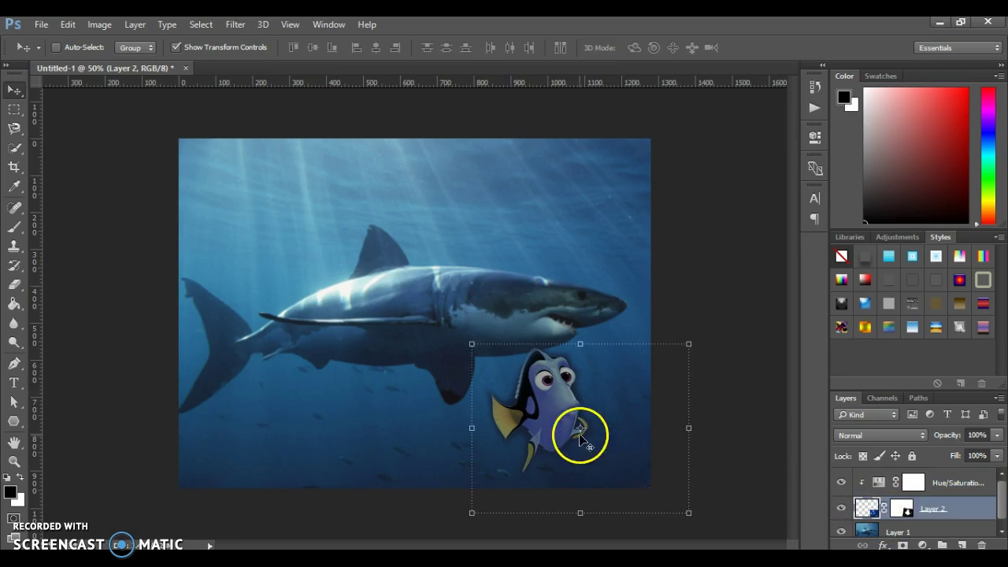
left_click_drag(533, 410, 556, 416)
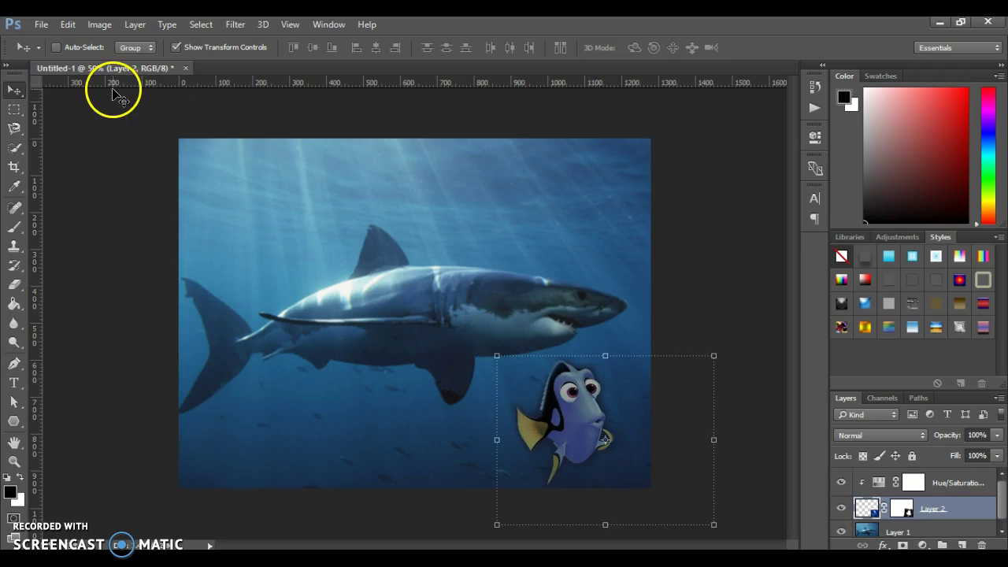
Start a Save for Web (Legacy) export, compare the JPEG previews over the fish, and choose the JPEG High version at quality 60
left_click(41, 26)
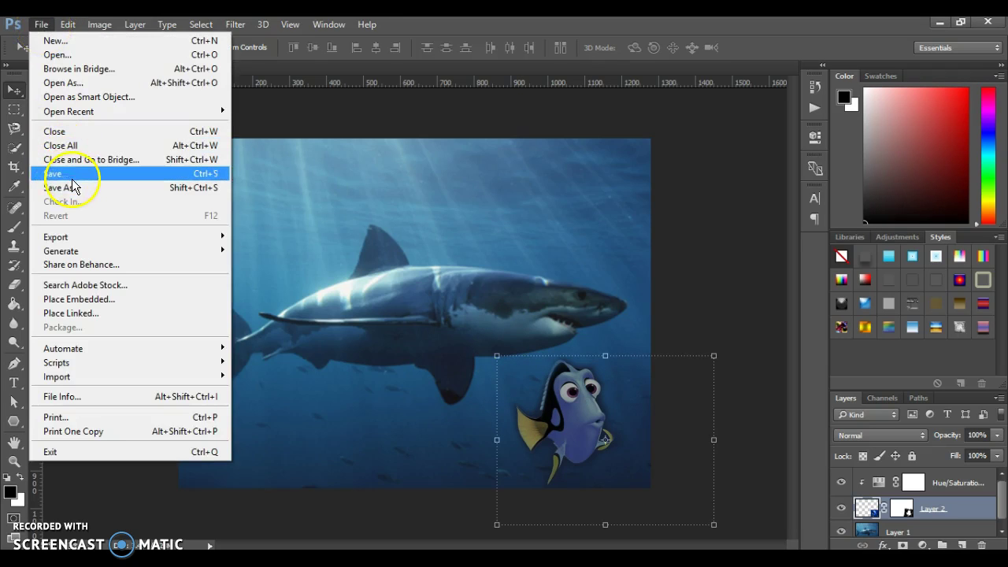
mouse_move(151, 238)
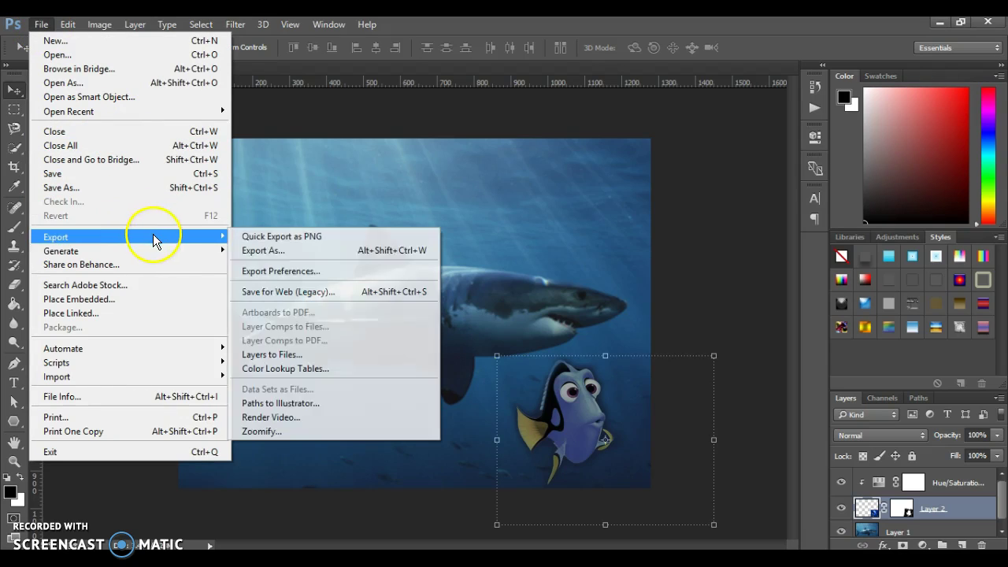
left_click(305, 291)
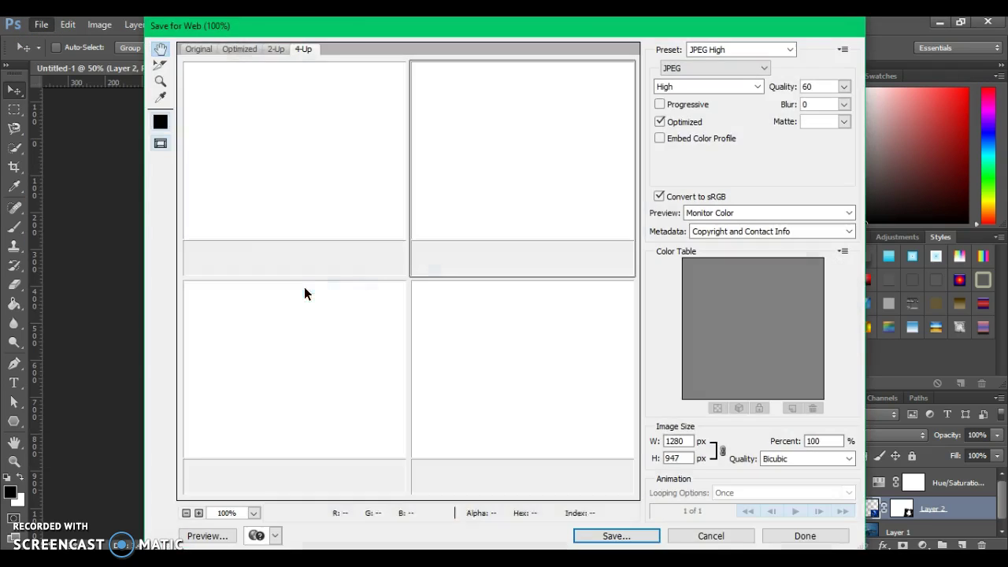
left_click(505, 404)
left_click(367, 405)
left_click(509, 388)
left_click(508, 196)
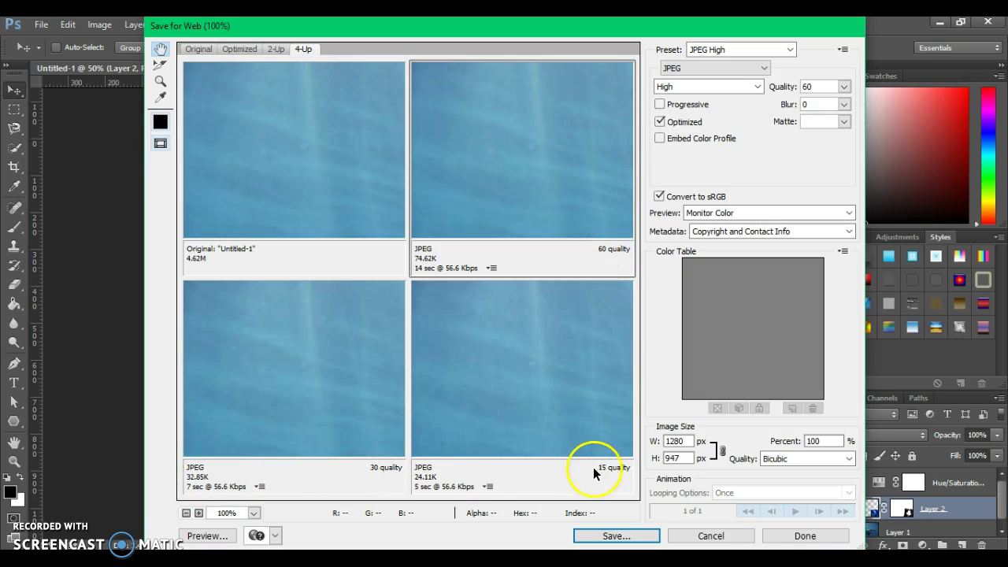
left_click_drag(602, 459, 480, 314)
left_click_drag(547, 405, 469, 317)
mouse_move(557, 354)
left_mouse_down()
mouse_move(534, 328)
mouse_move(464, 317)
mouse_move(516, 307)
mouse_move(536, 322)
mouse_move(540, 354)
left_mouse_up()
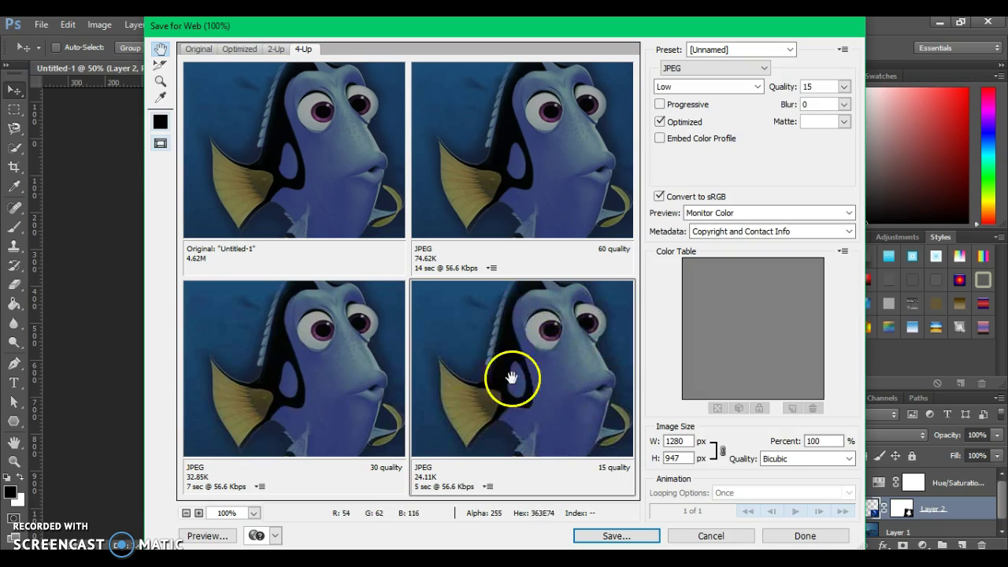
left_click(541, 186)
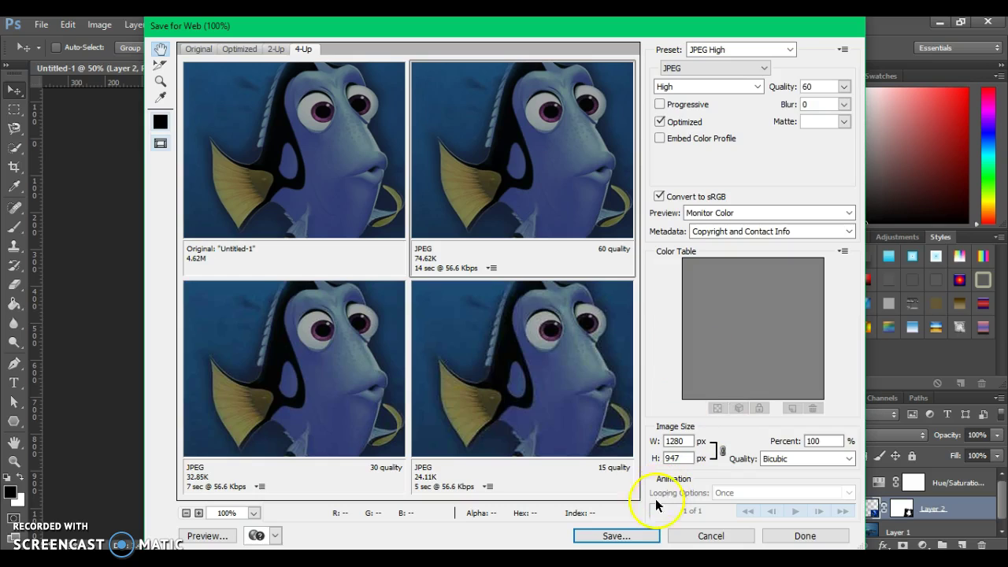
Save the optimized JPEG as dory in the Level 3 folder
left_click(614, 537)
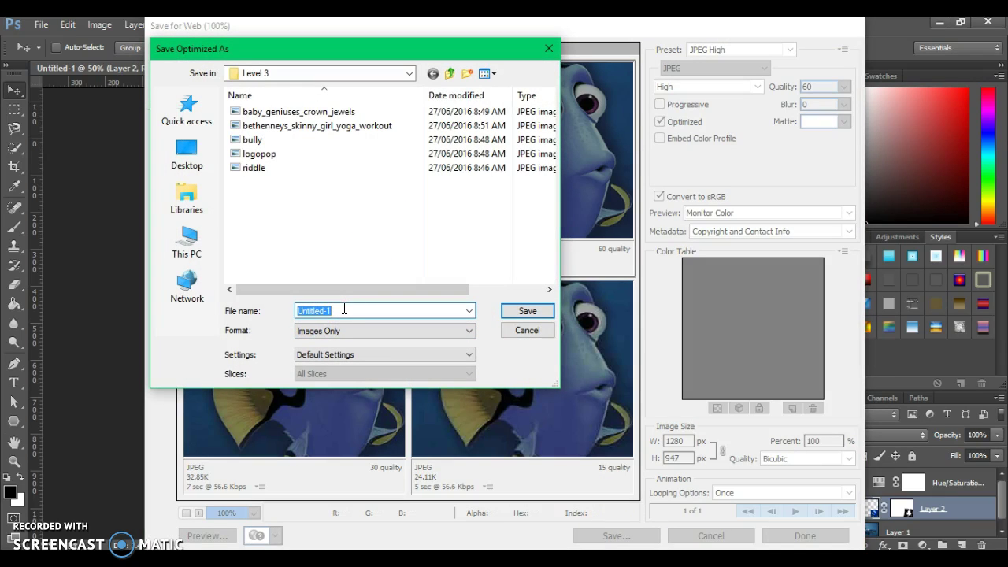
type("dory")
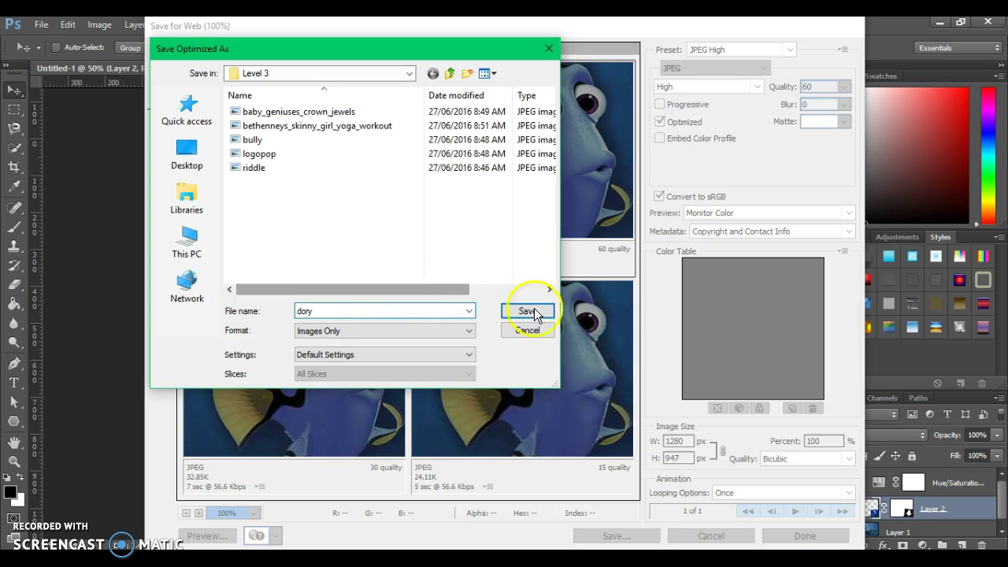
left_click(529, 312)
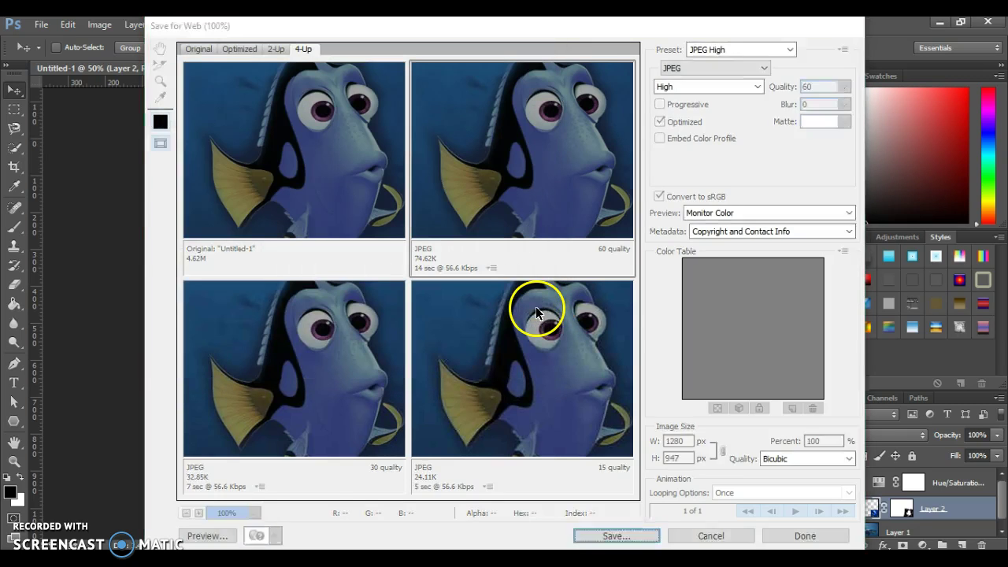